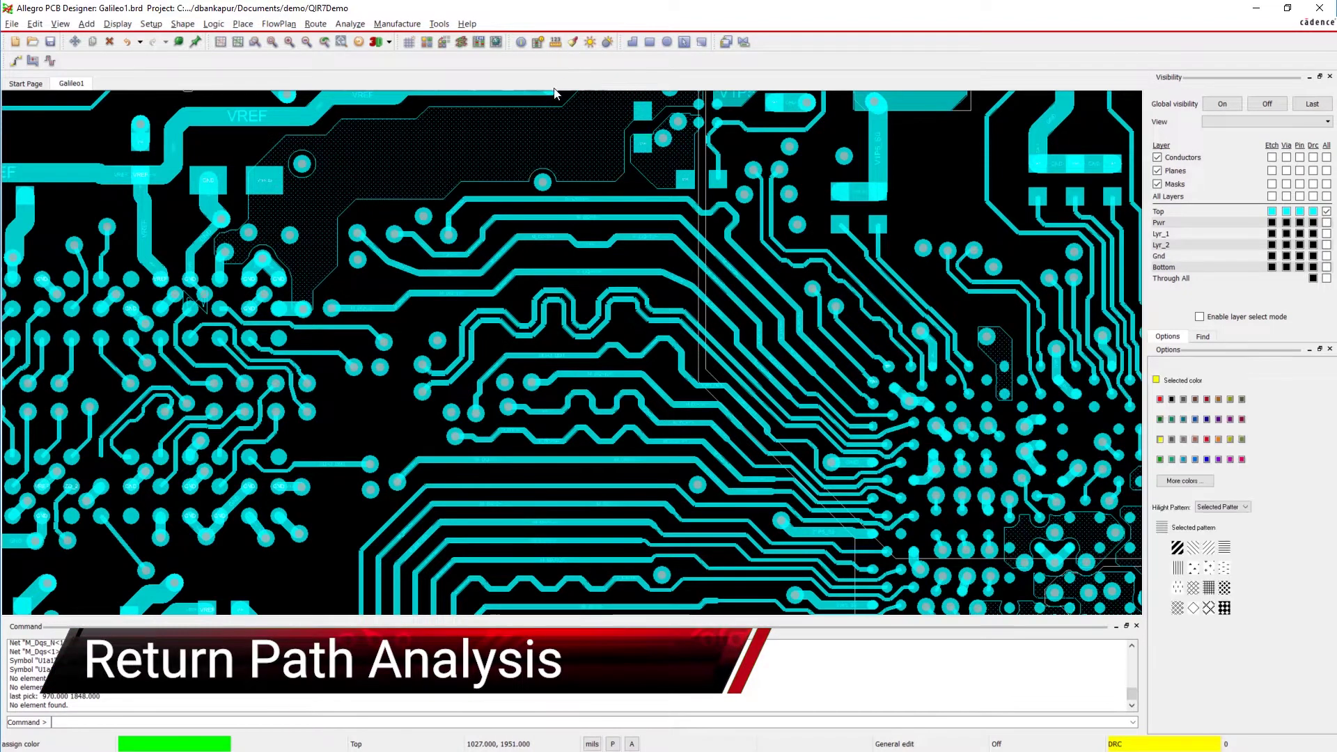
Highlight the strobe net M_Dqs_N<1> and its end components U1a1 and U2a5.
left_click(479, 323)
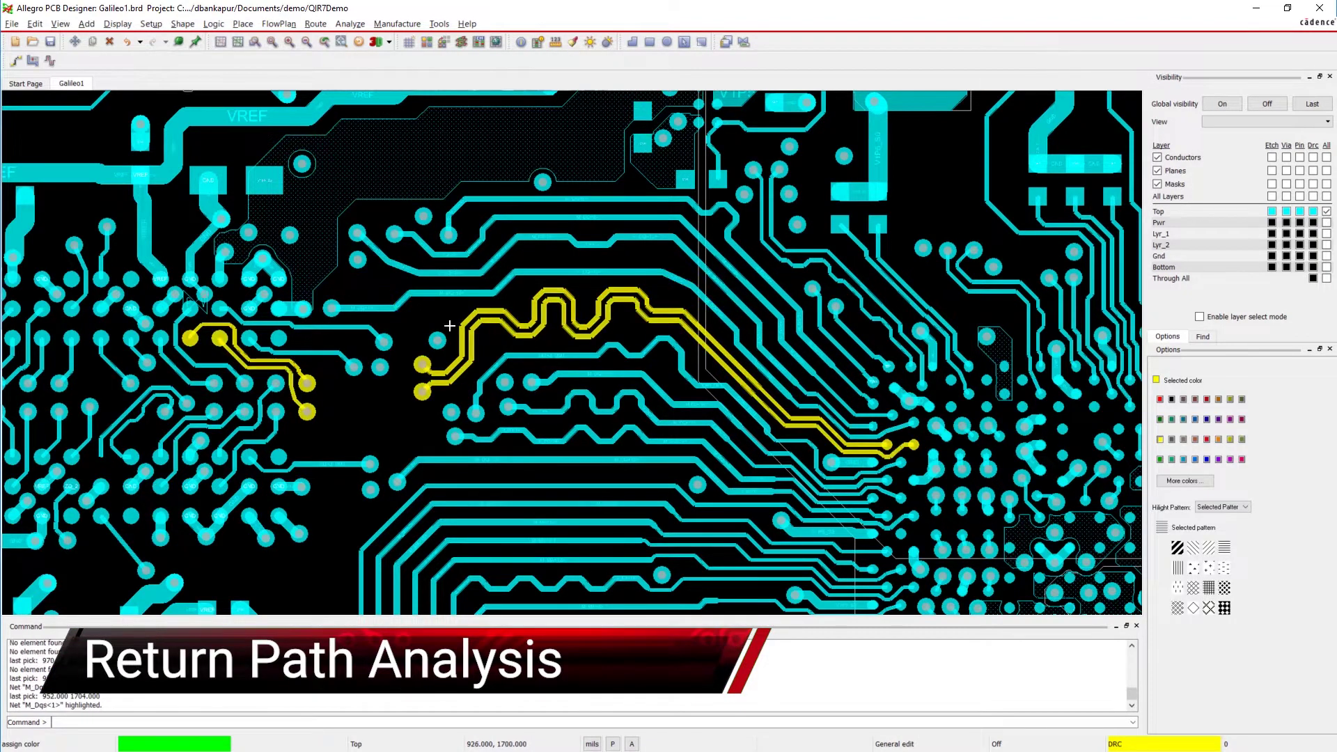
left_click(280, 337)
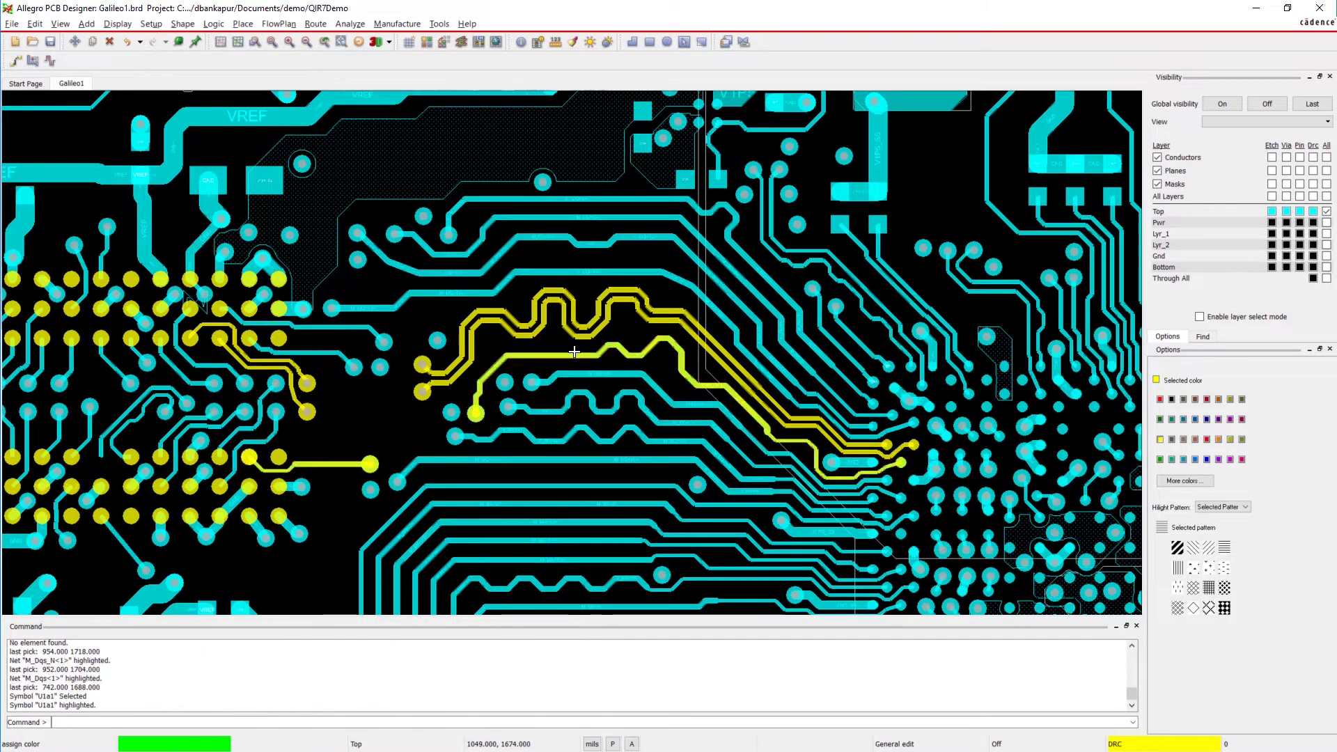
left_click(873, 402)
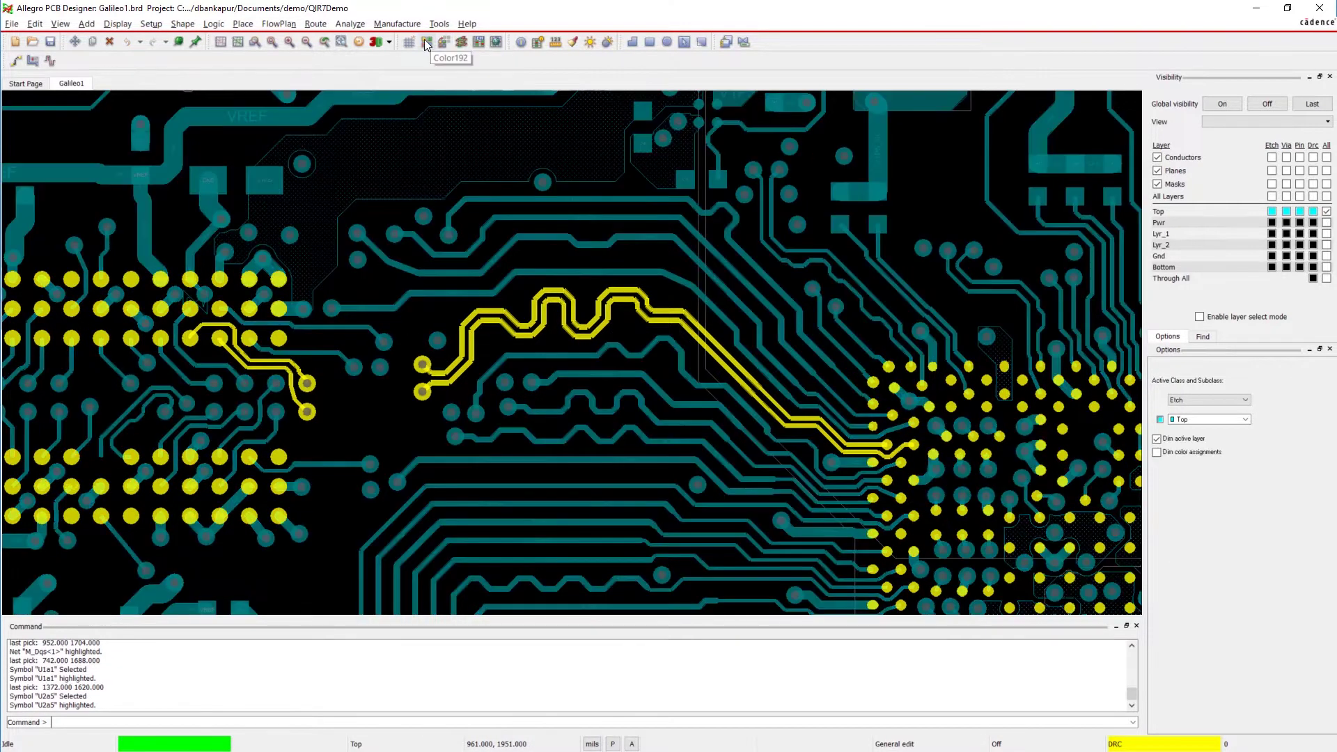
Choose the Return Path Workflow in the Workflow Manager and begin selecting directed groups.
left_click(351, 23)
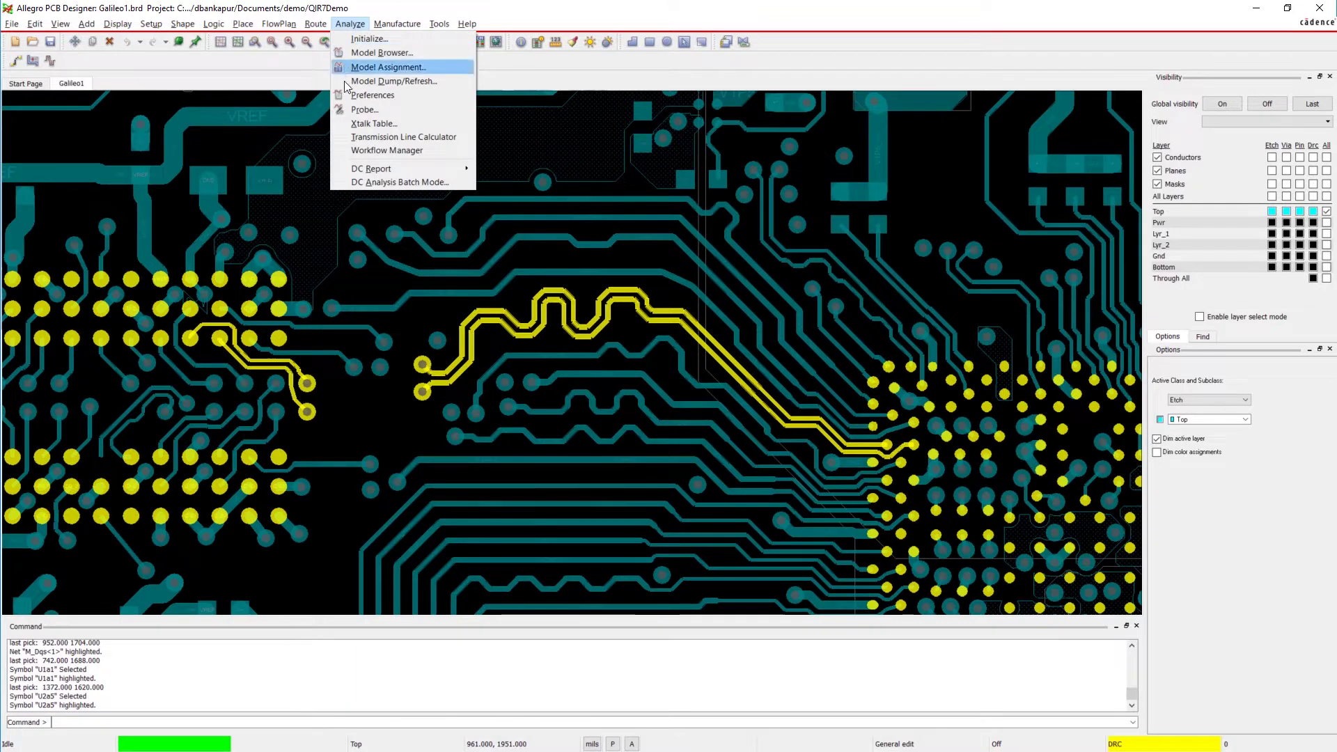
left_click(357, 151)
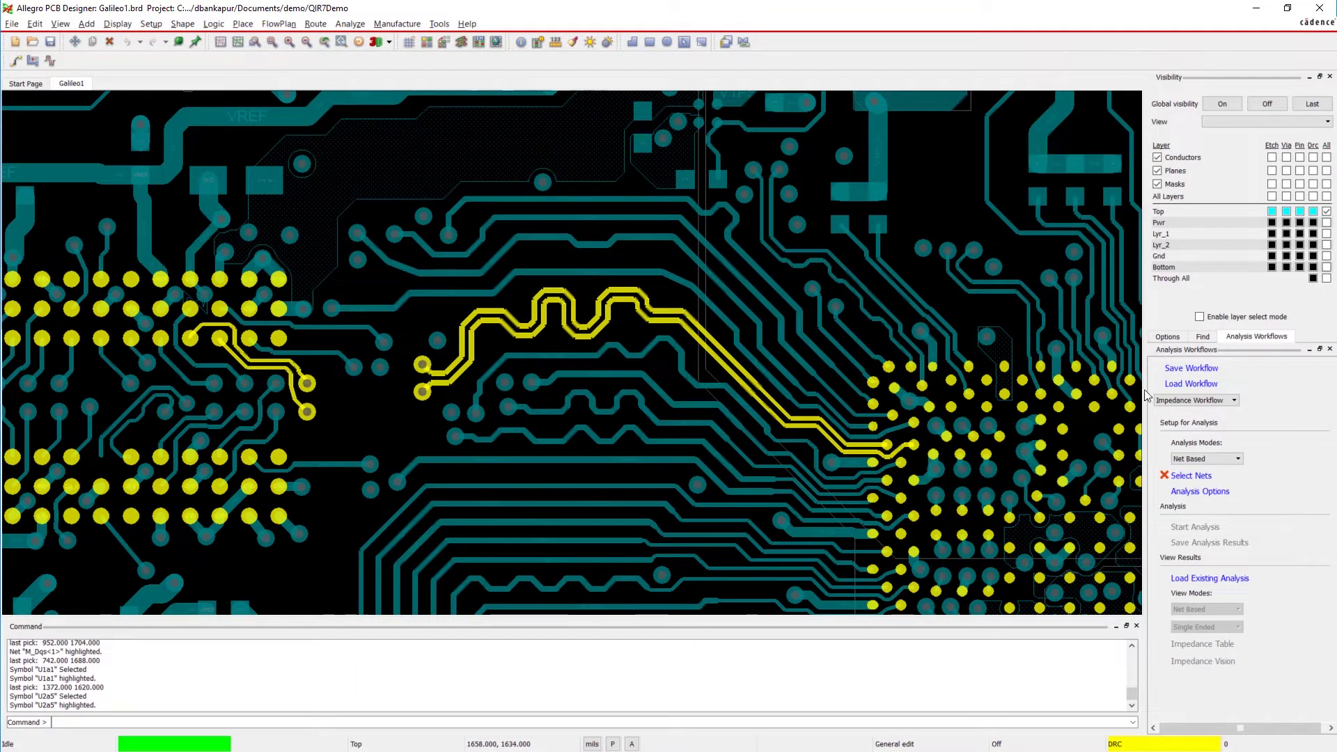
left_click(1194, 401)
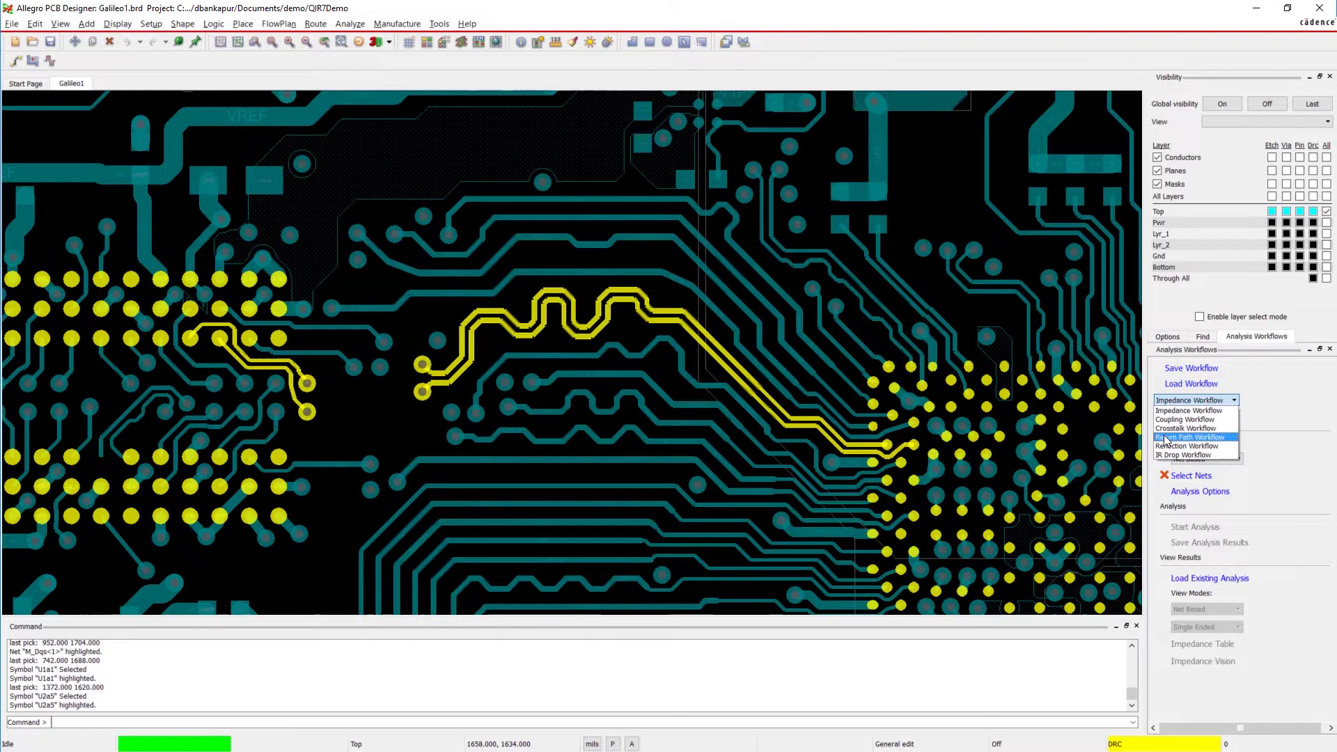
left_click(1167, 438)
left_click(1176, 477)
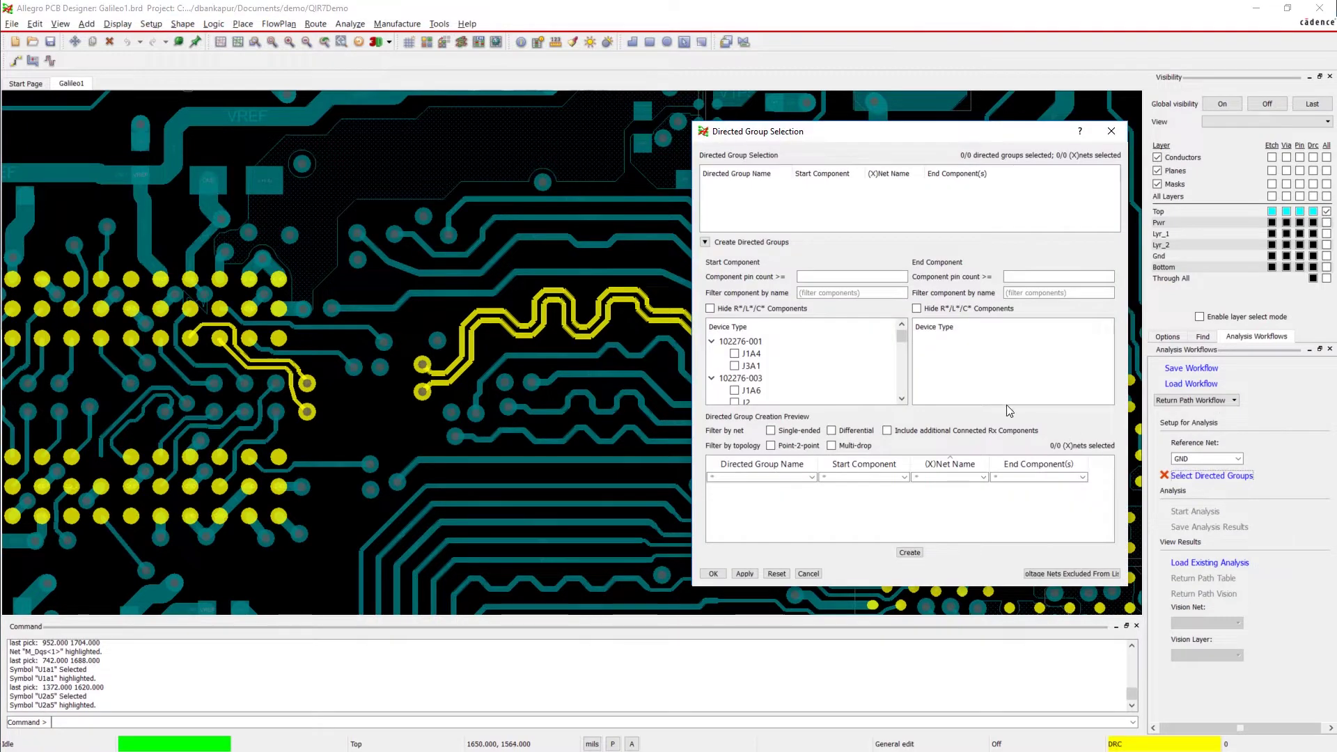
Create a U1A1-to-U2A5 directed group containing only the DP_M_DQS1 nets.
left_click(850, 293)
type("U1A1")
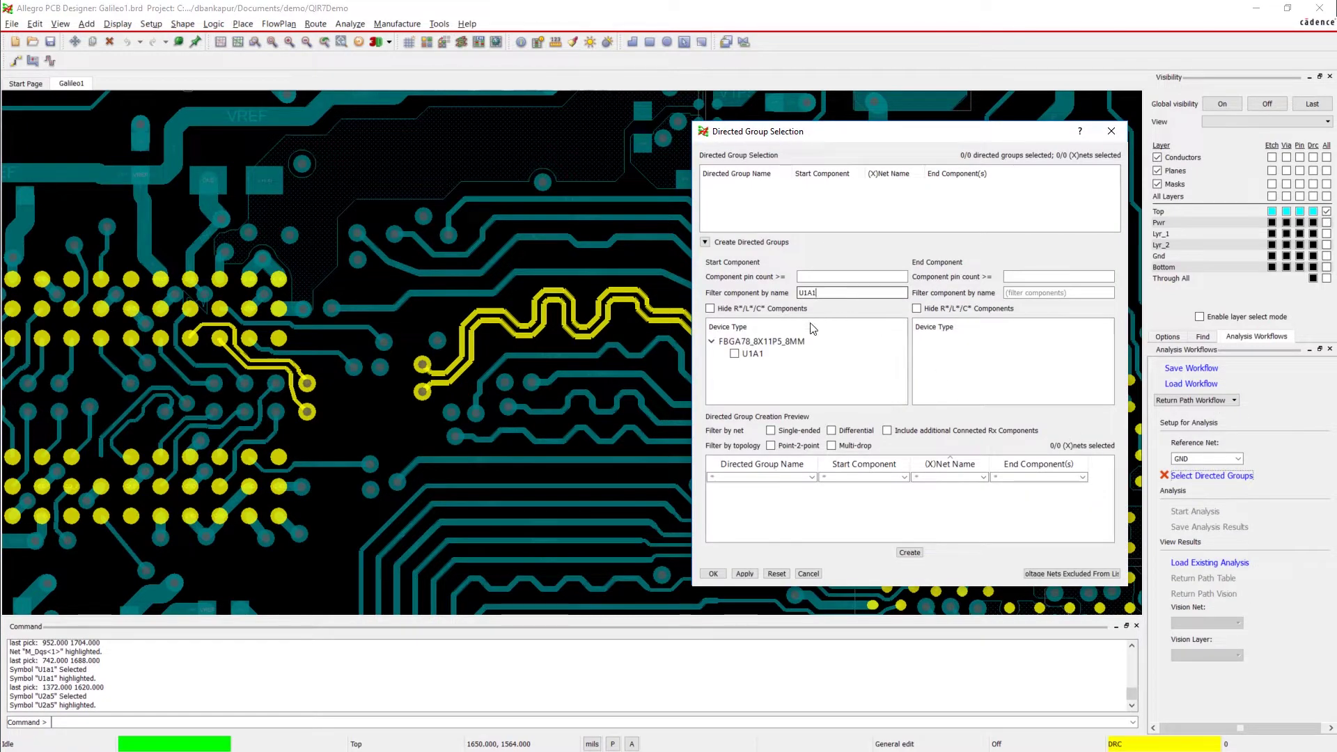
left_click(734, 353)
left_click(941, 353)
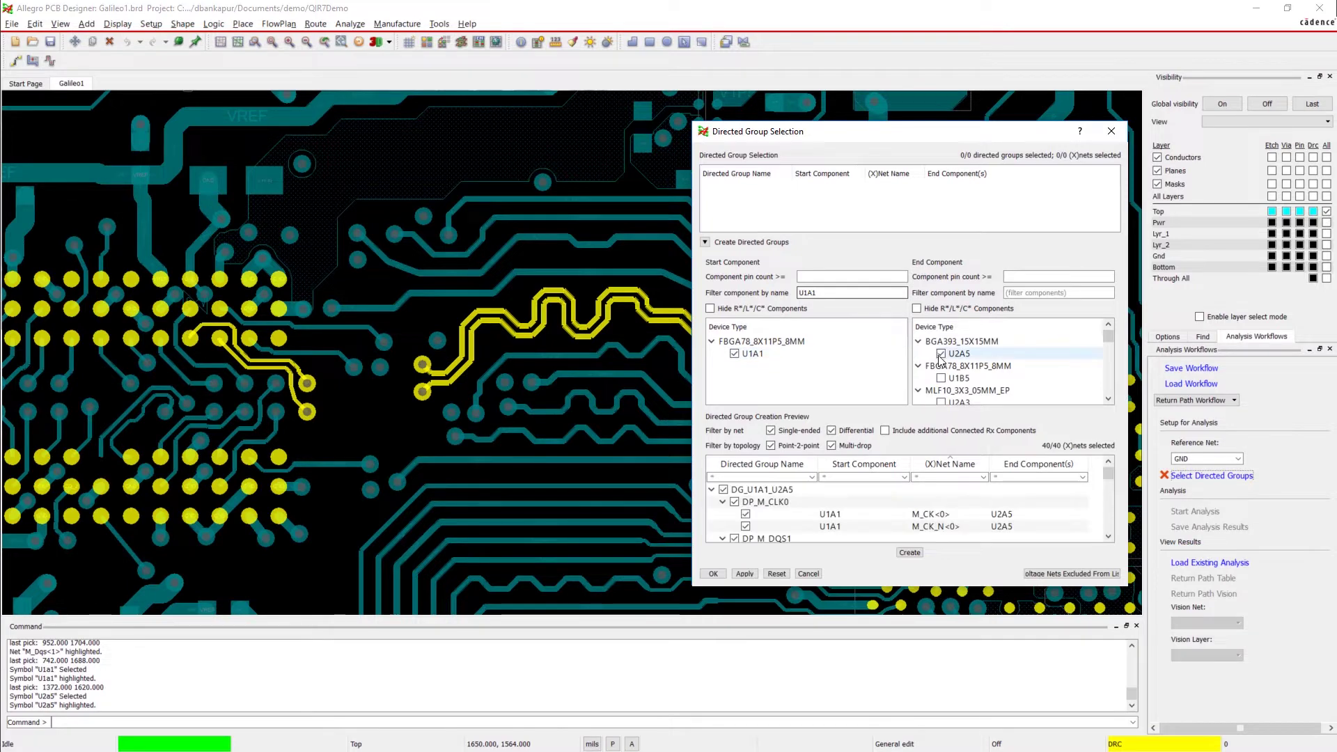
left_click(723, 489)
scroll(732, 501, "down", 1)
left_click(735, 503)
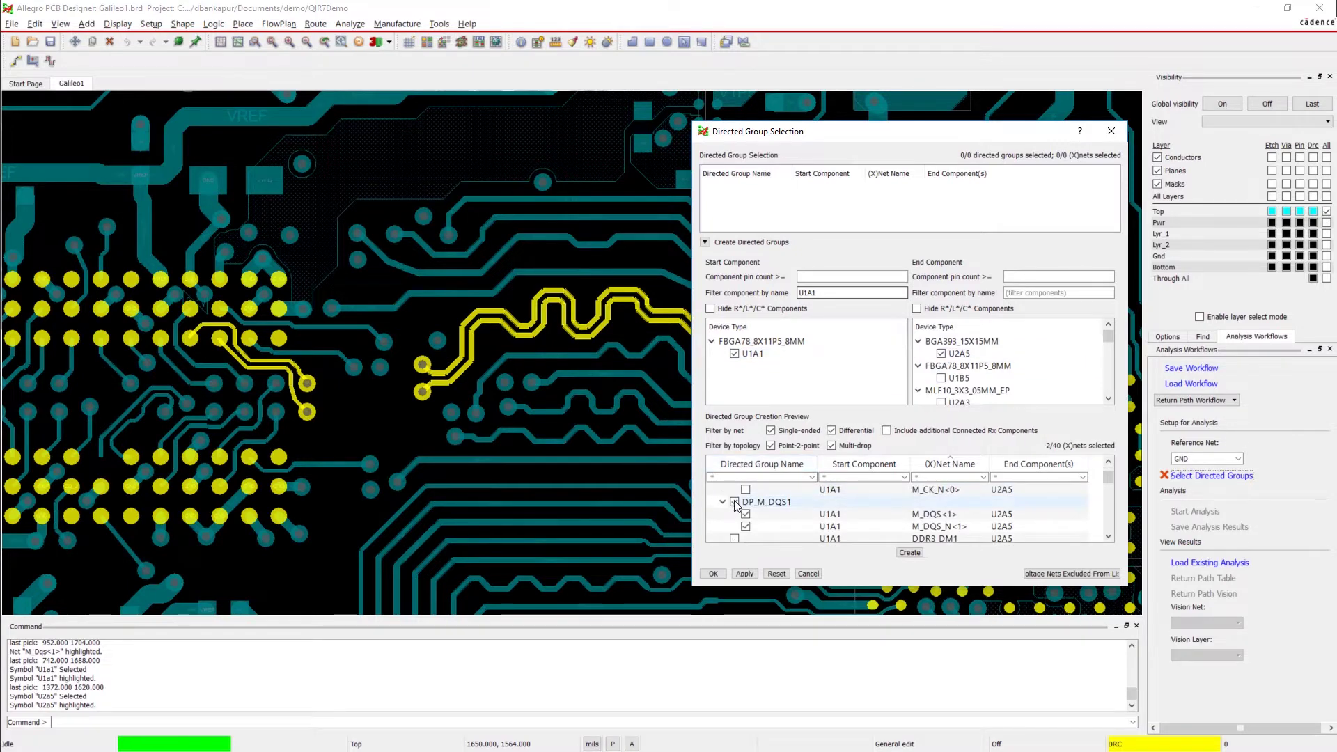
left_click(909, 554)
Run the return path analysis (quality factors 3.166, 3.123) and simulate M_DQS_N<1>.
left_click(714, 574)
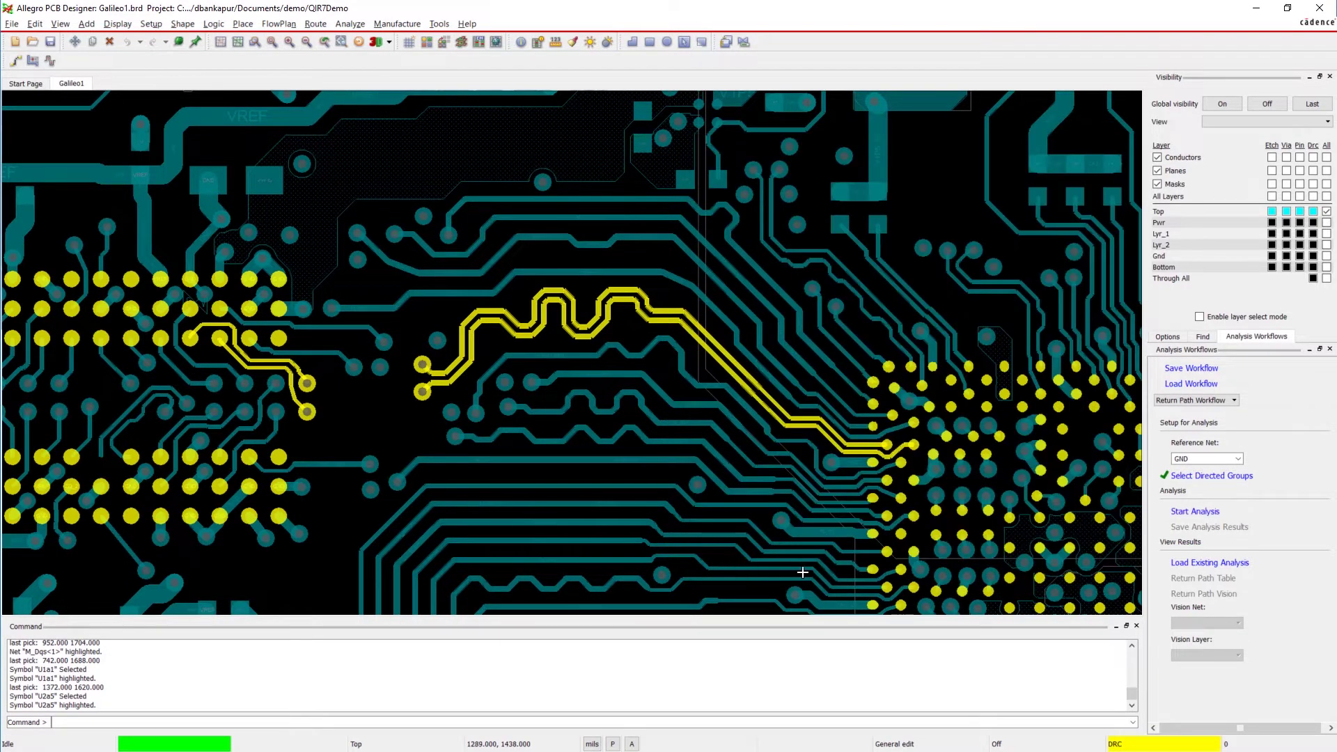
left_click(1198, 512)
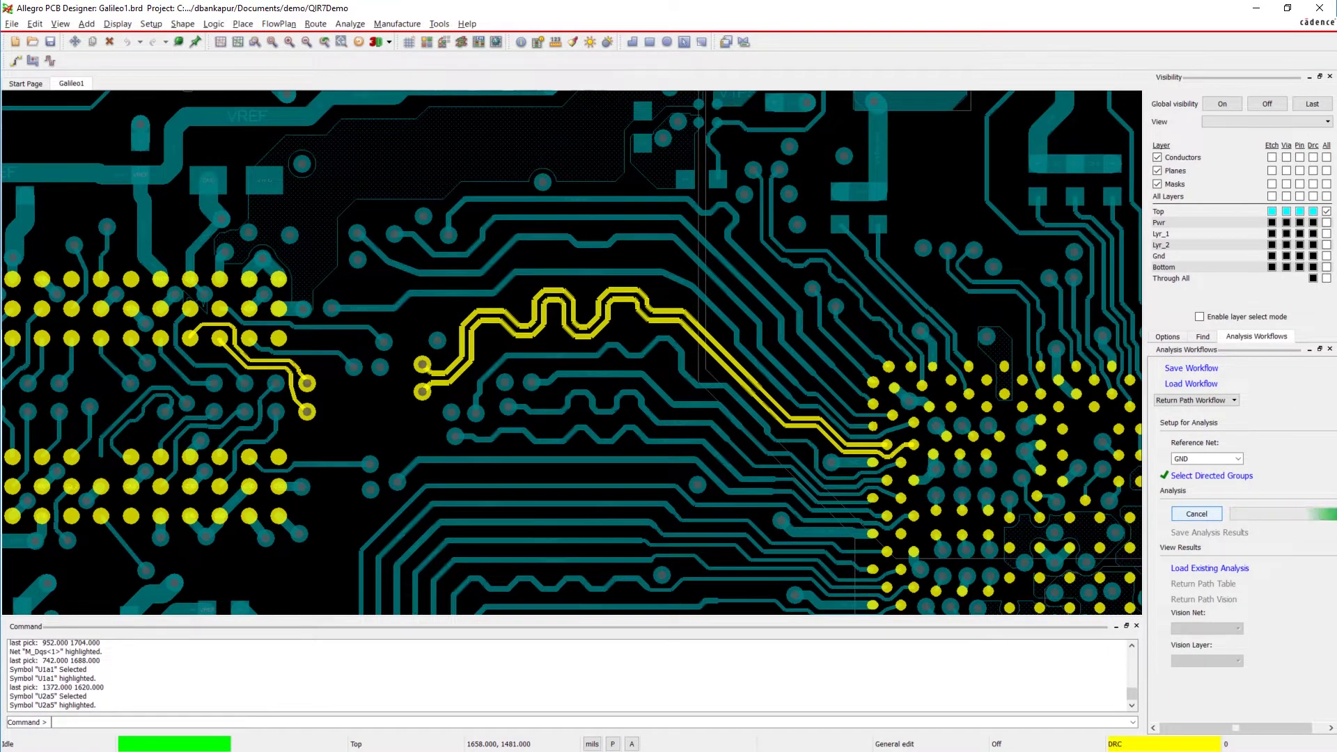
left_click(1202, 578)
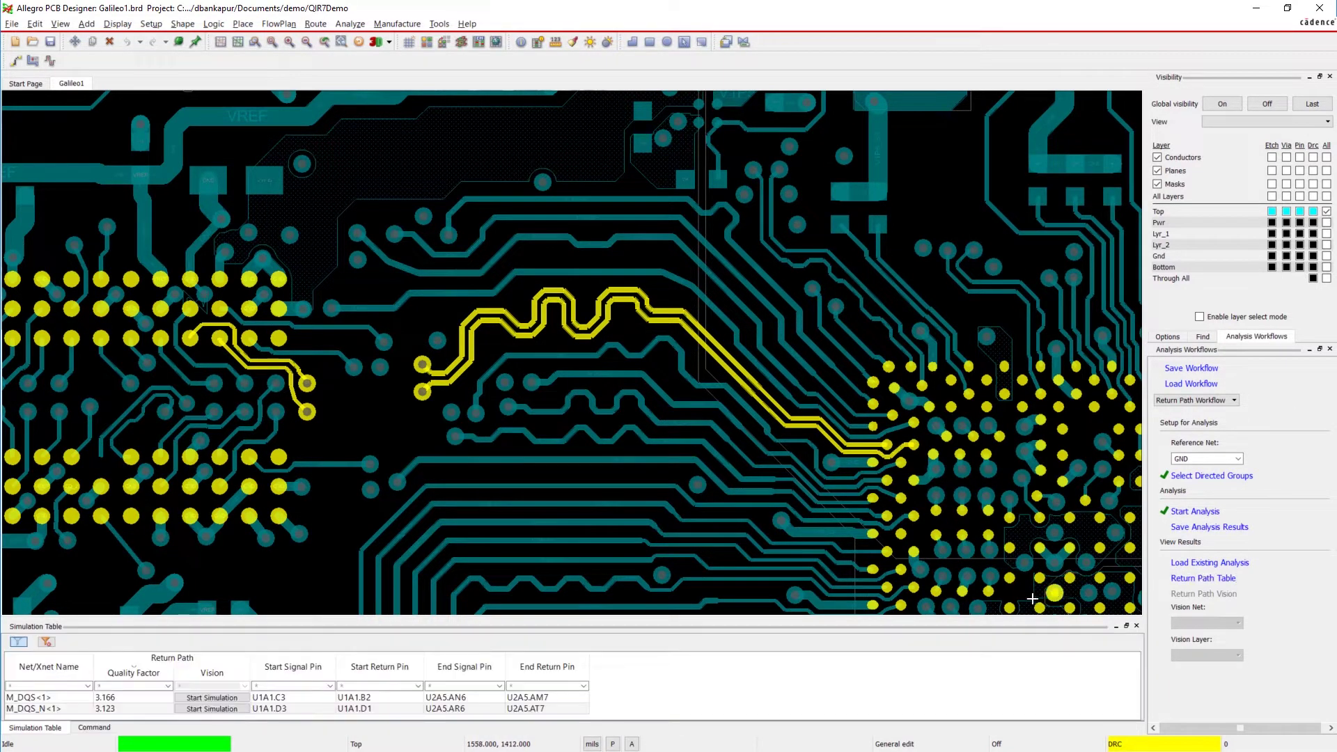
left_click(213, 708)
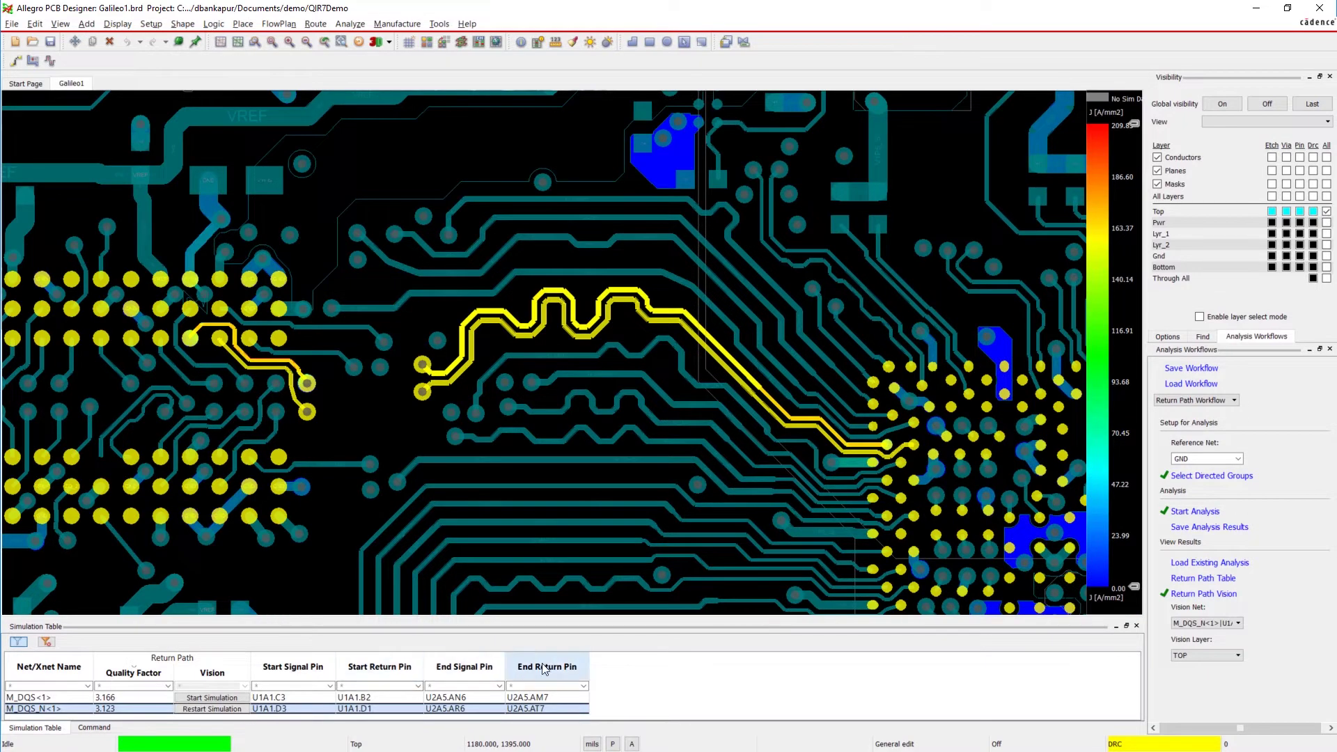
Set the M_DQS_N<1> current density view to the GND layer, showing Top layer traces.
left_click(1327, 212)
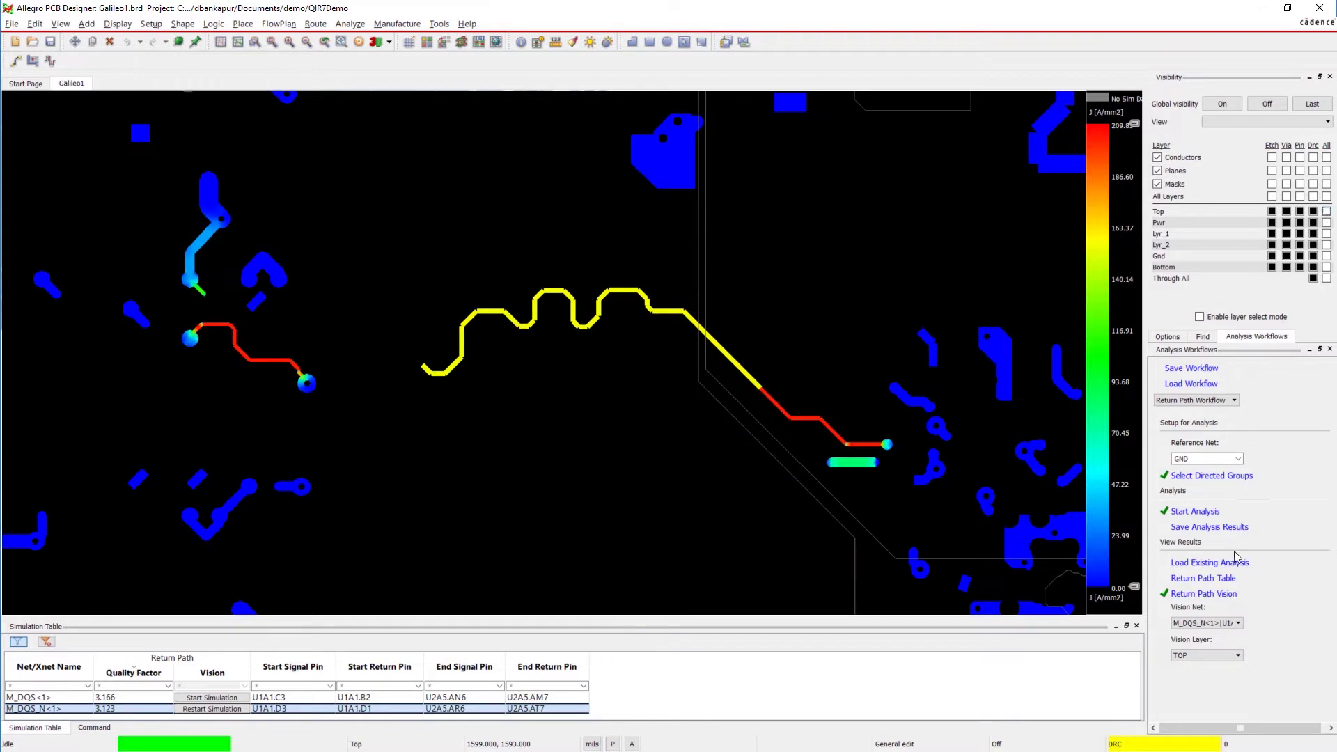
left_click(1213, 656)
left_click(1210, 674)
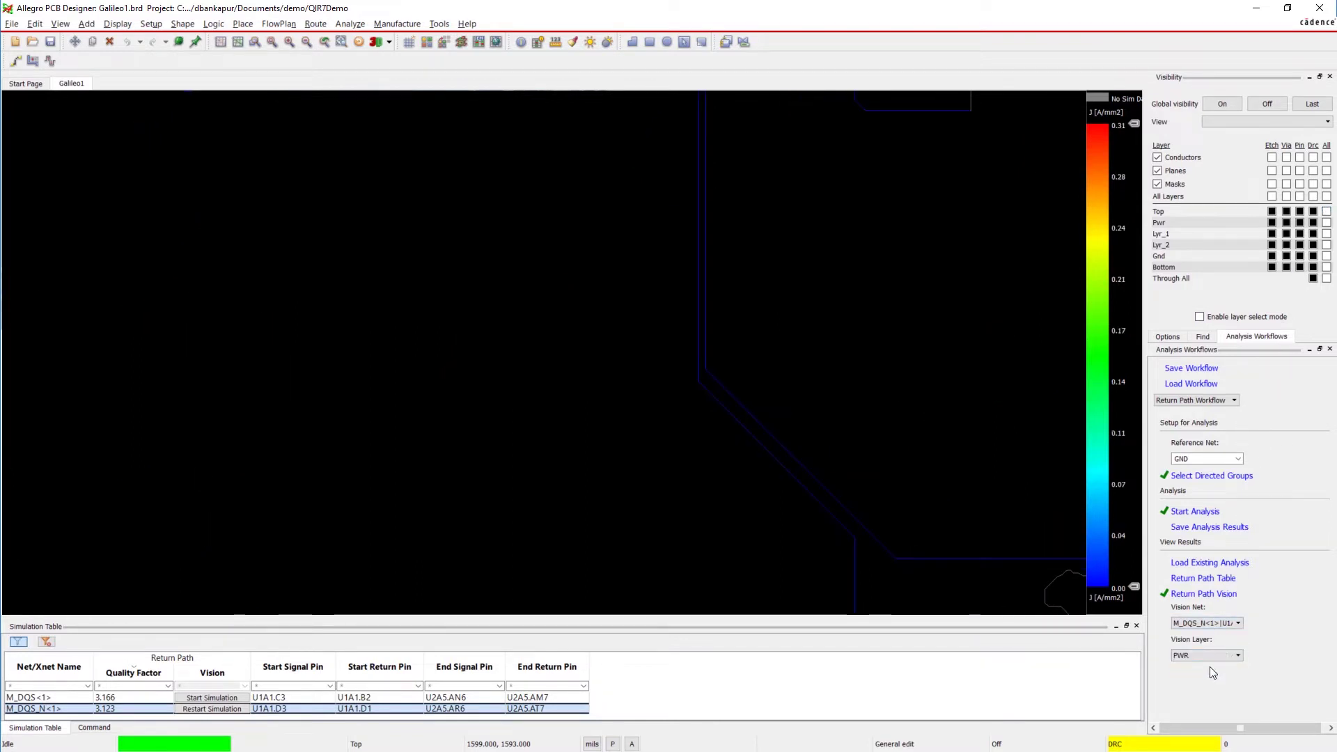
left_click(1213, 657)
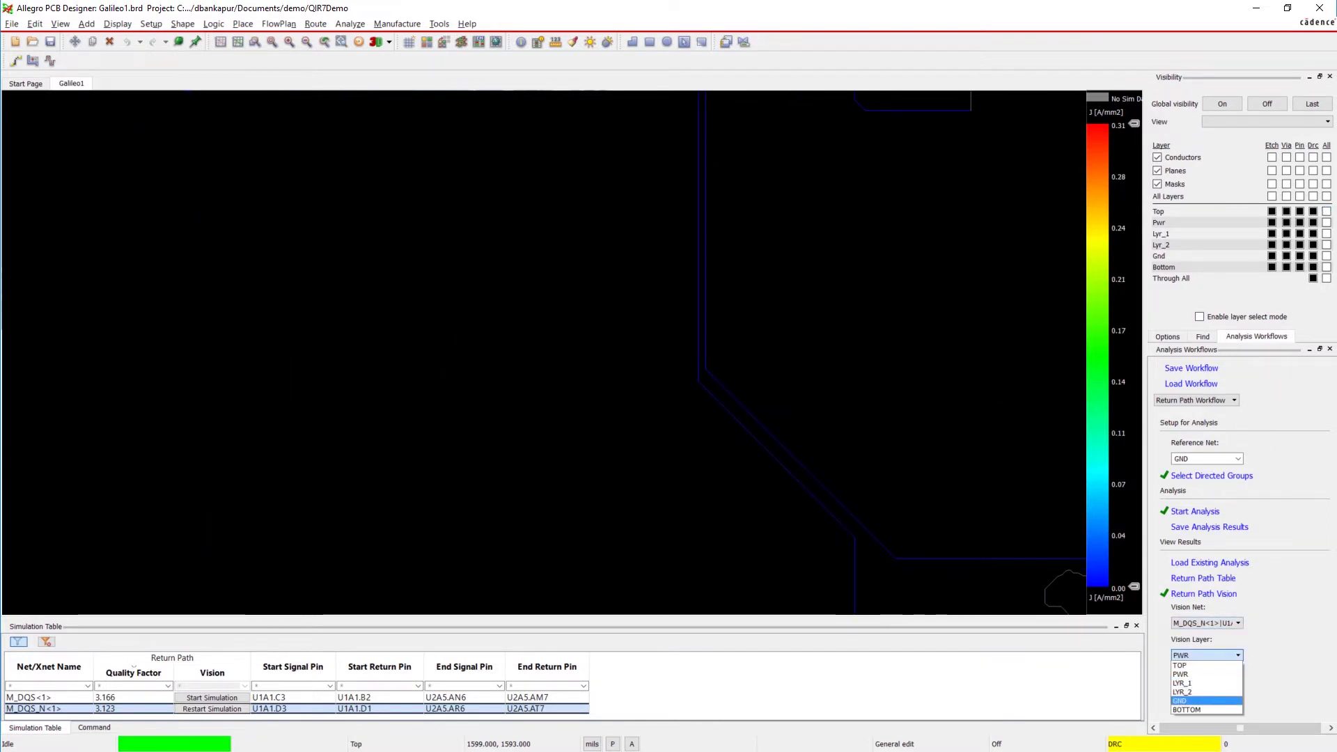
left_click(1205, 697)
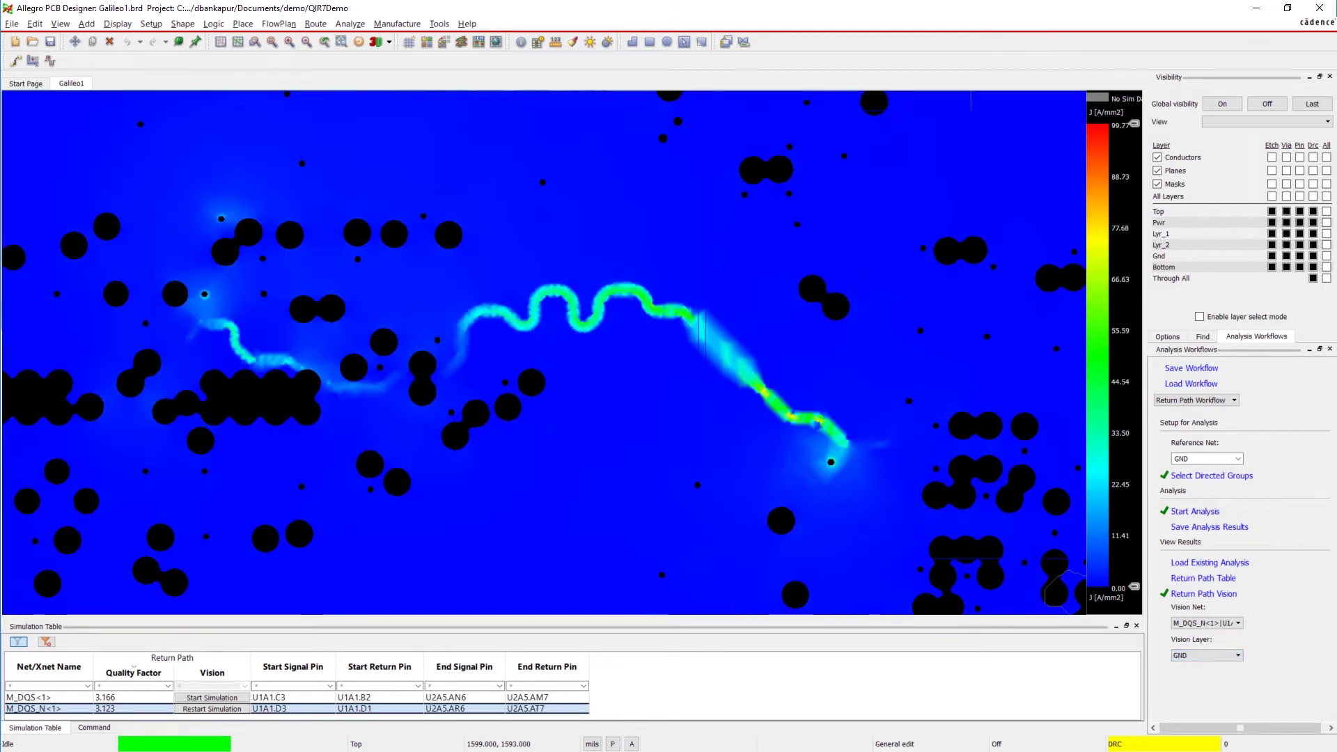
left_click(1328, 211)
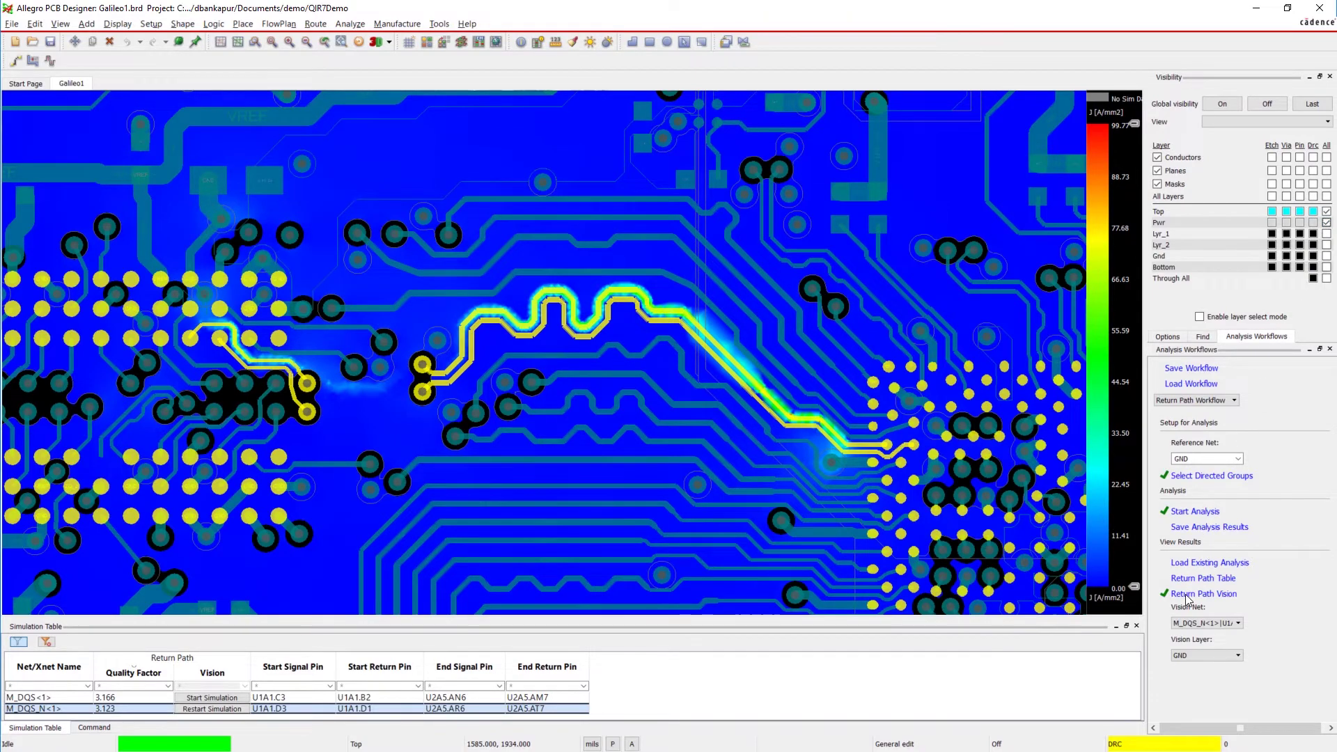
left_click(1189, 596)
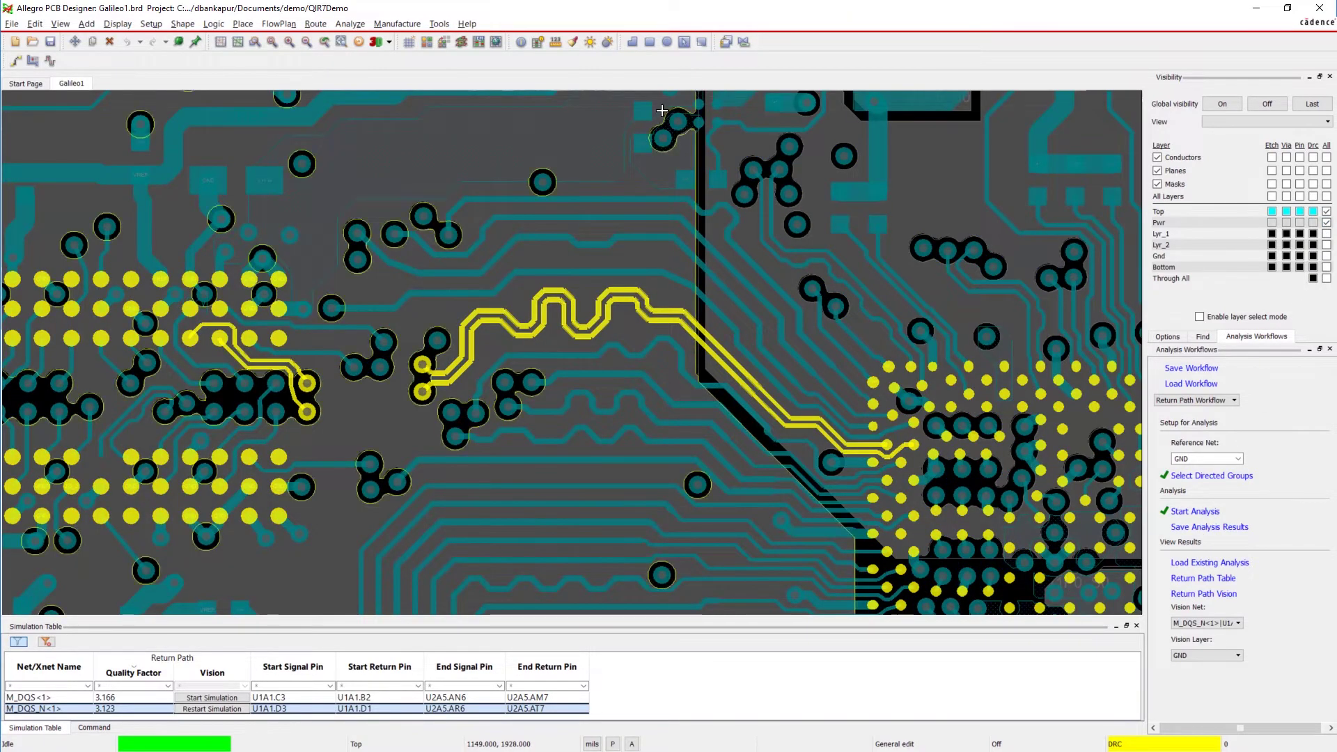
Start a new polygon shape on the Pwr subclass assigned to the Gnd net.
left_click(648, 42)
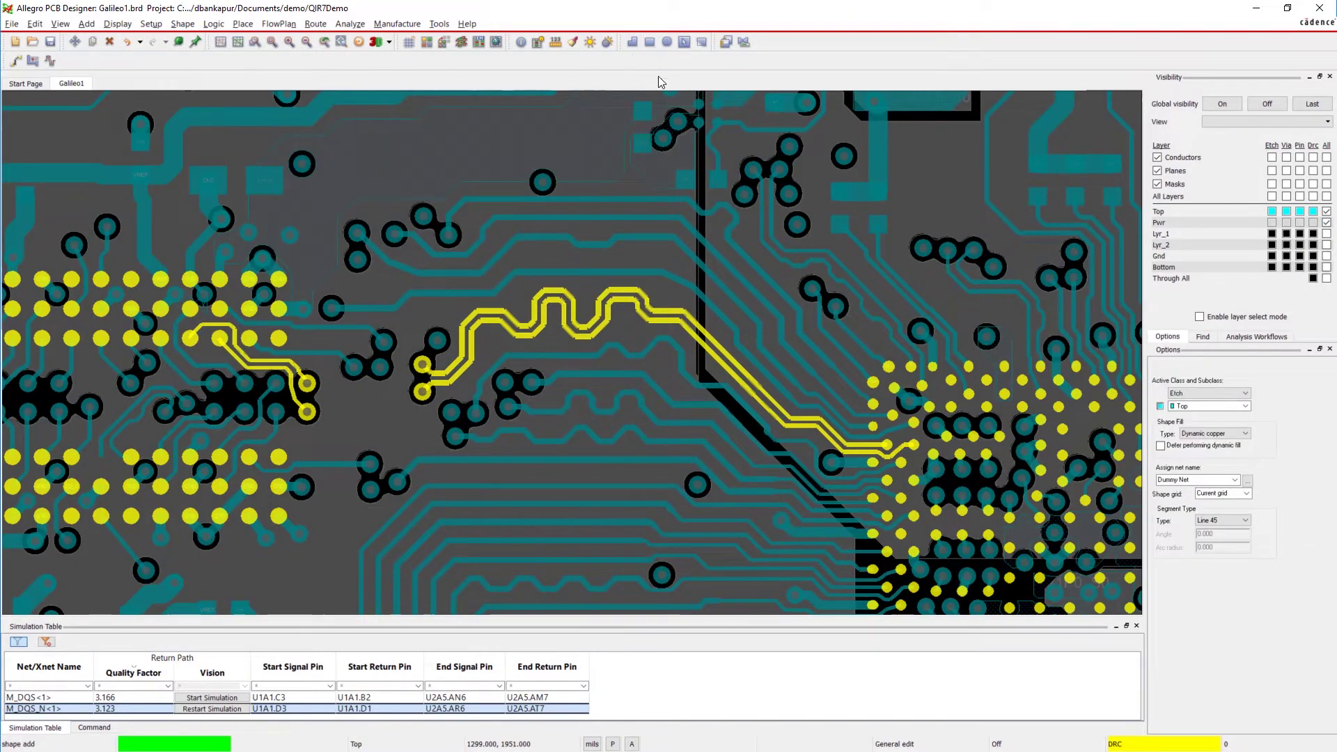
left_click(1207, 405)
left_click(1202, 480)
left_click(1164, 497)
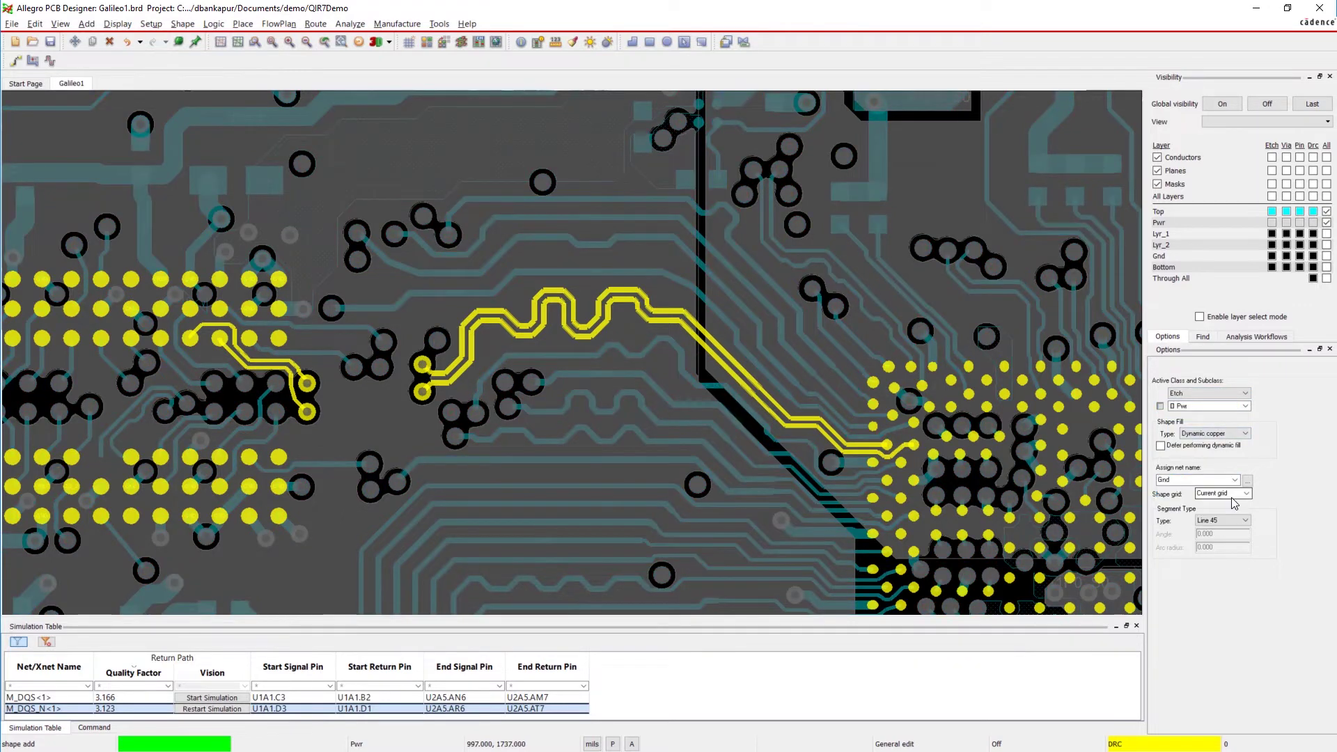
Outline the polygon around the strobe trace and fill it as GND copper.
left_click(641, 195)
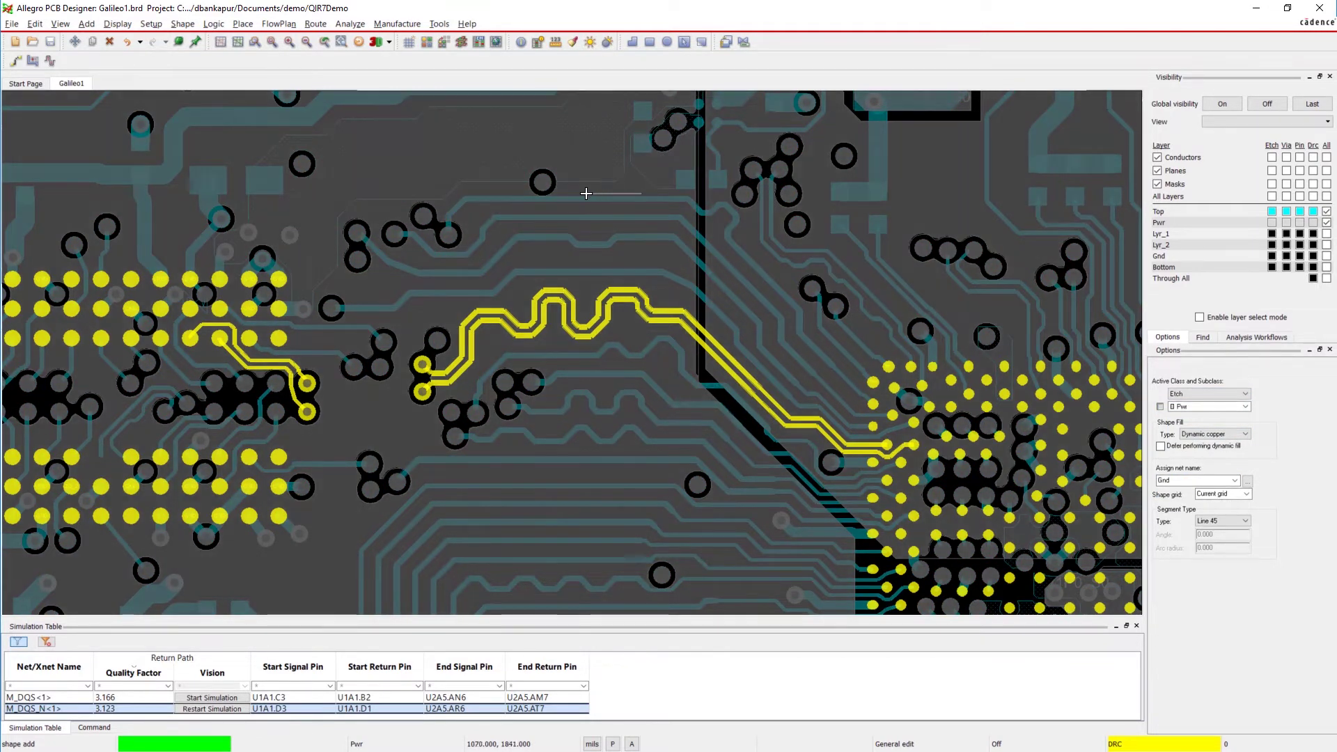
left_click(345, 219)
left_click(311, 318)
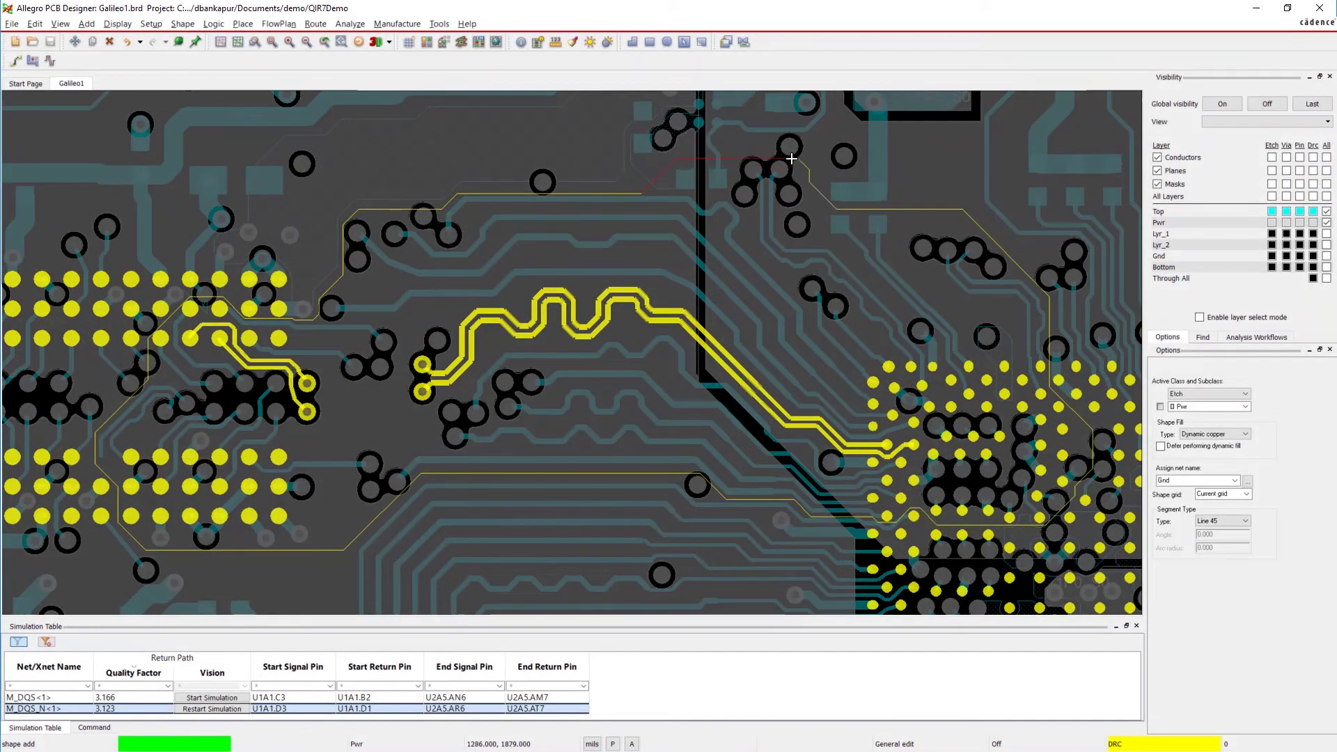
left_click(639, 193)
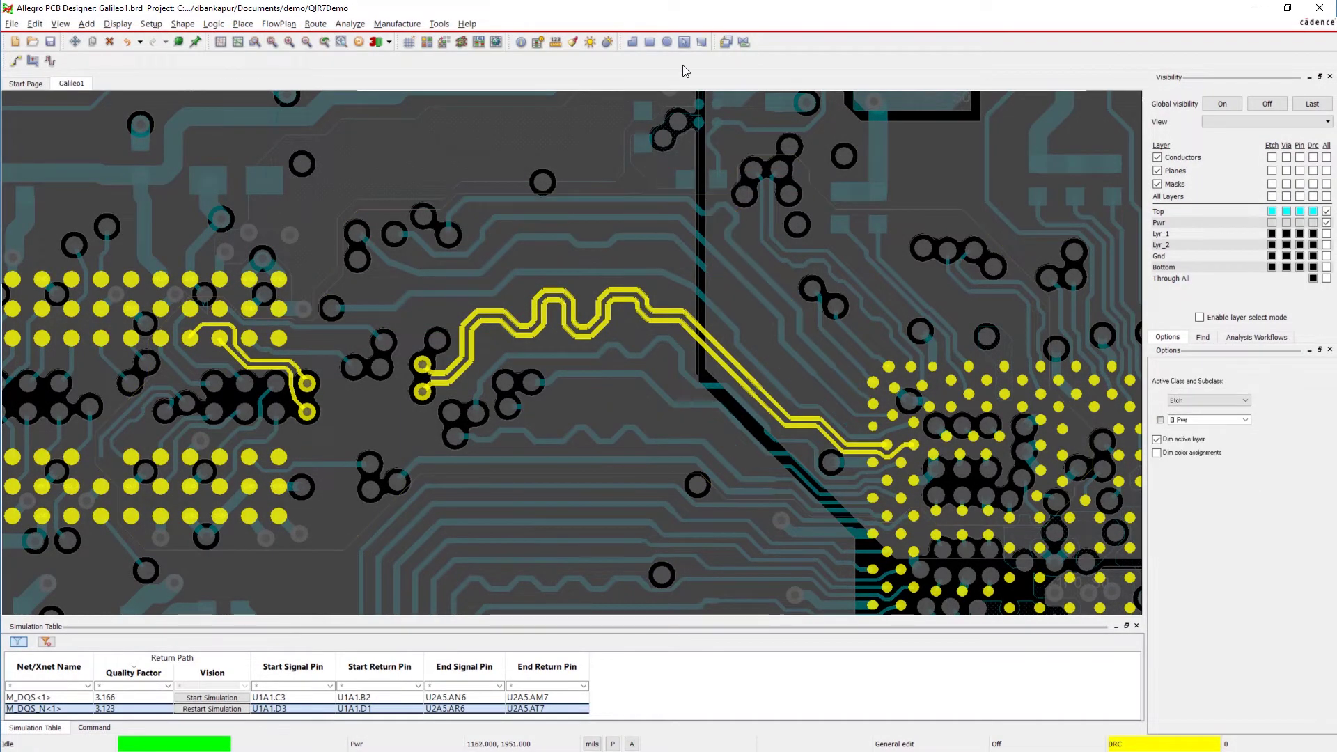
right_click(639, 193)
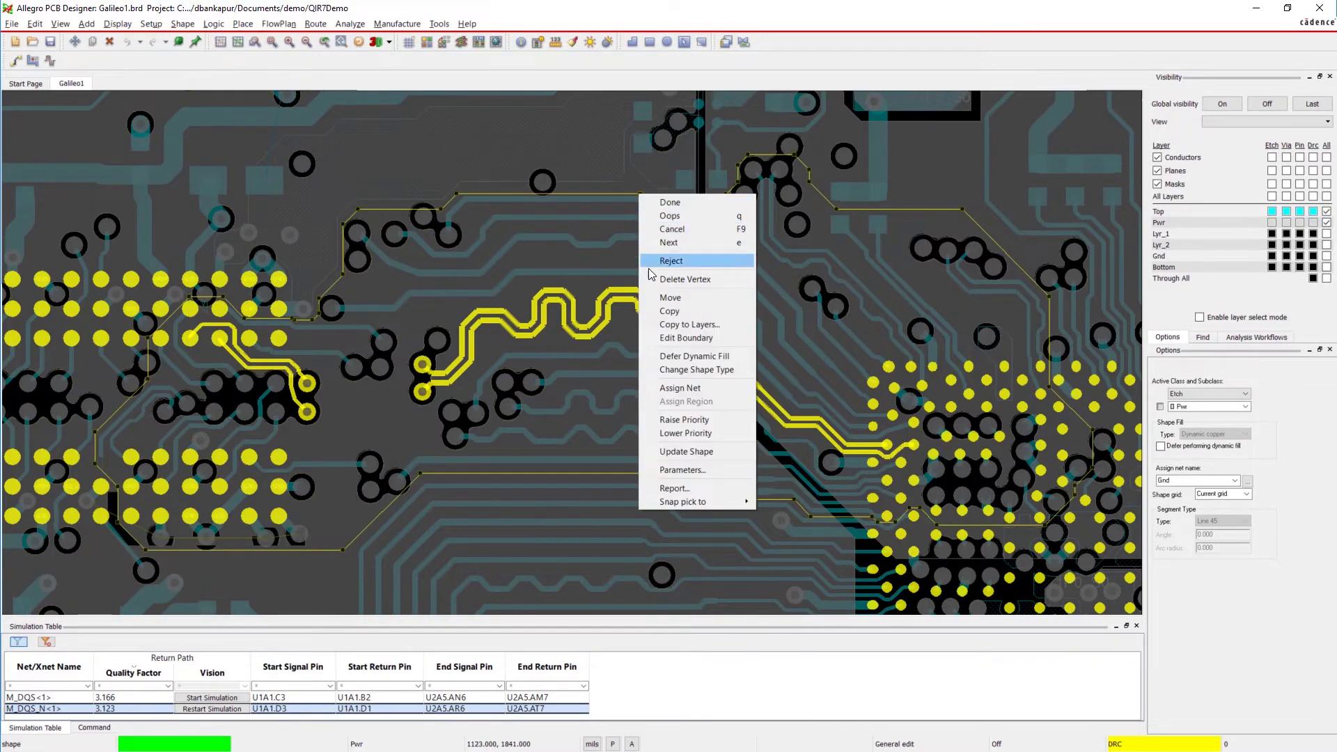
left_click(656, 453)
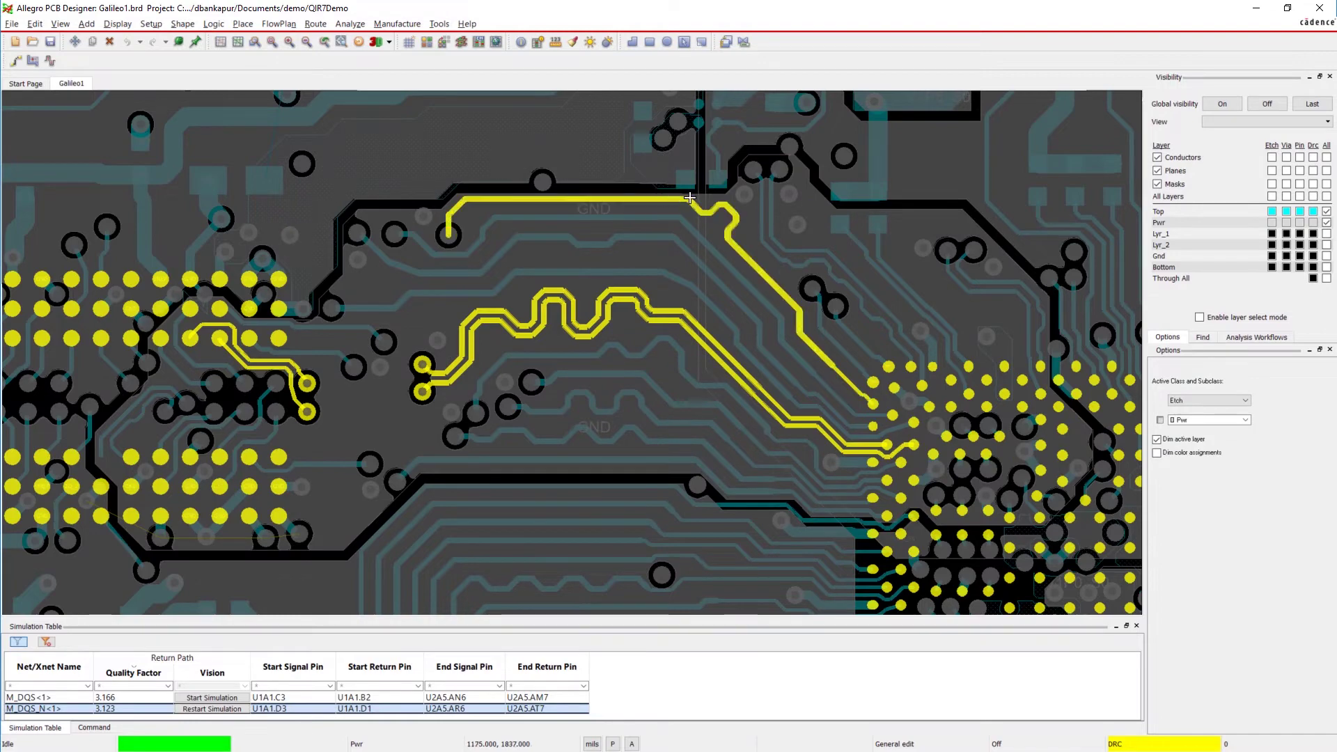
Hide the Pwr layer and rerun the return path analysis, replacing the existing data.
left_click(1327, 224)
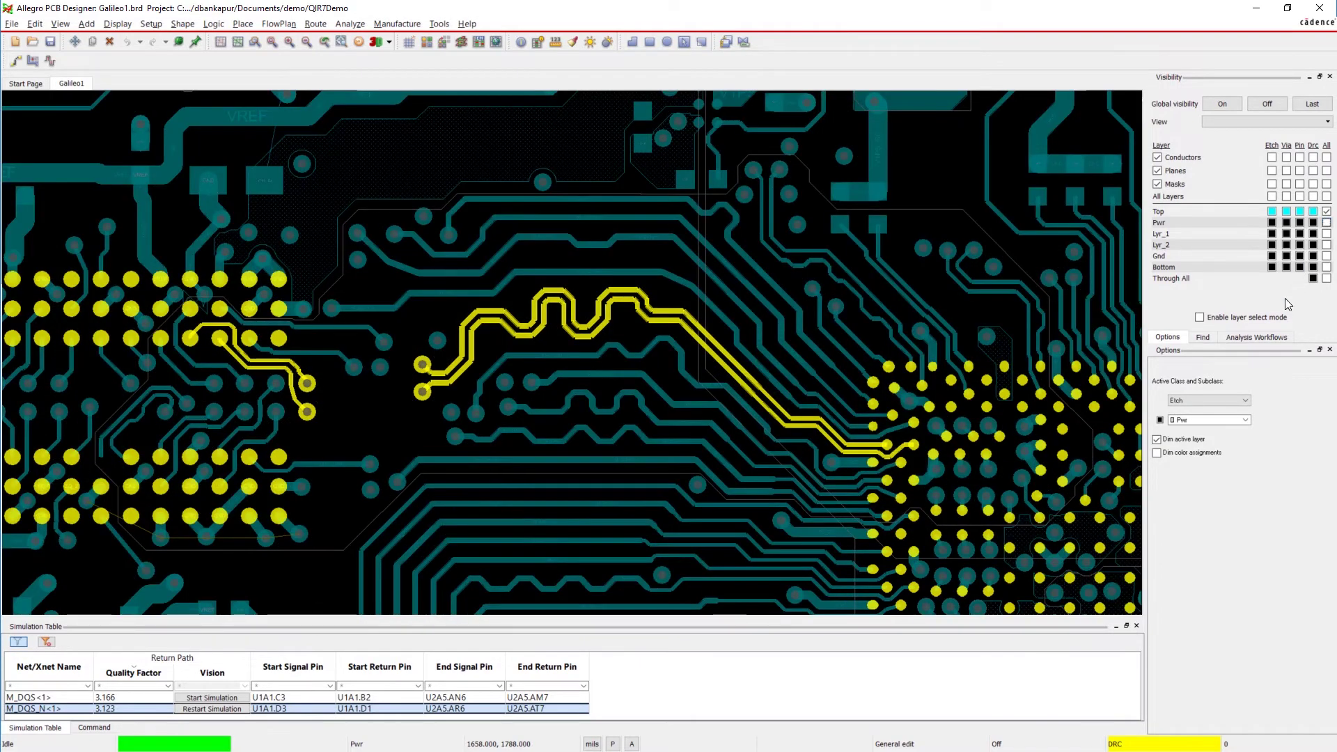
left_click(1260, 338)
left_click(1192, 513)
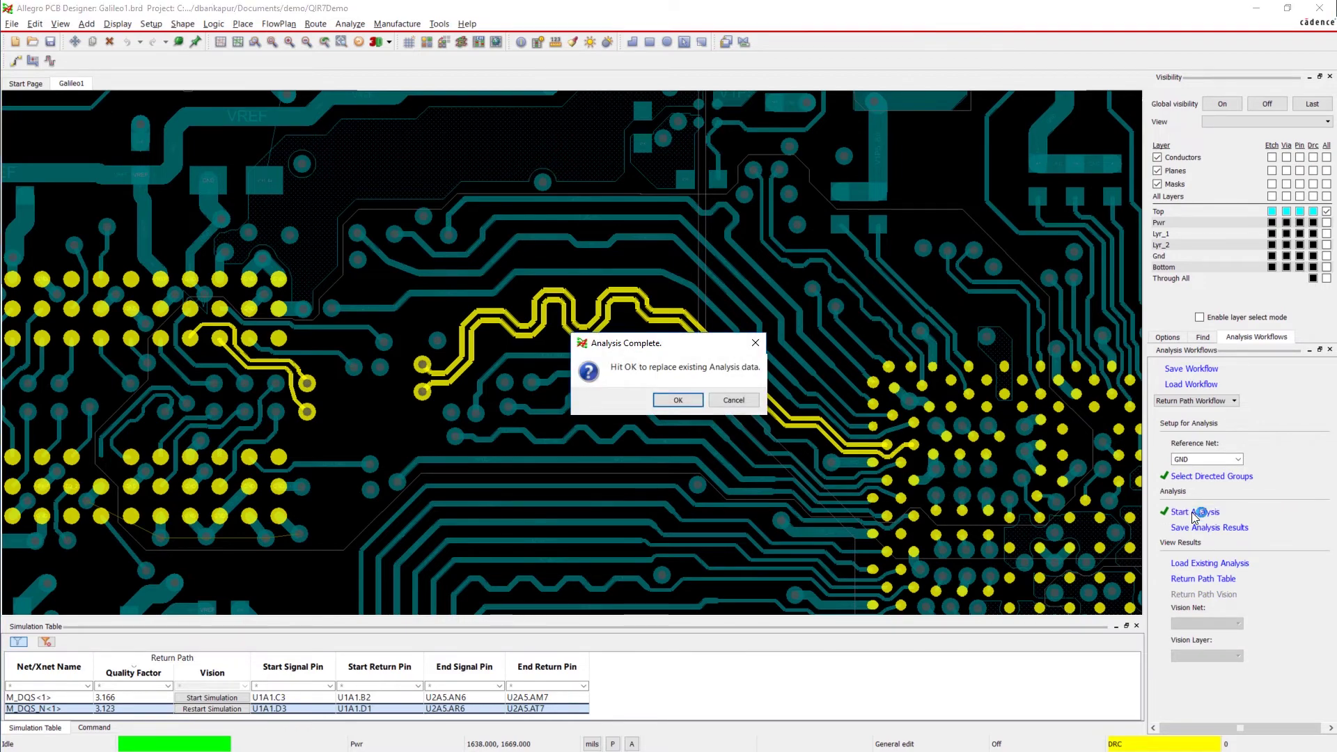
key("Return")
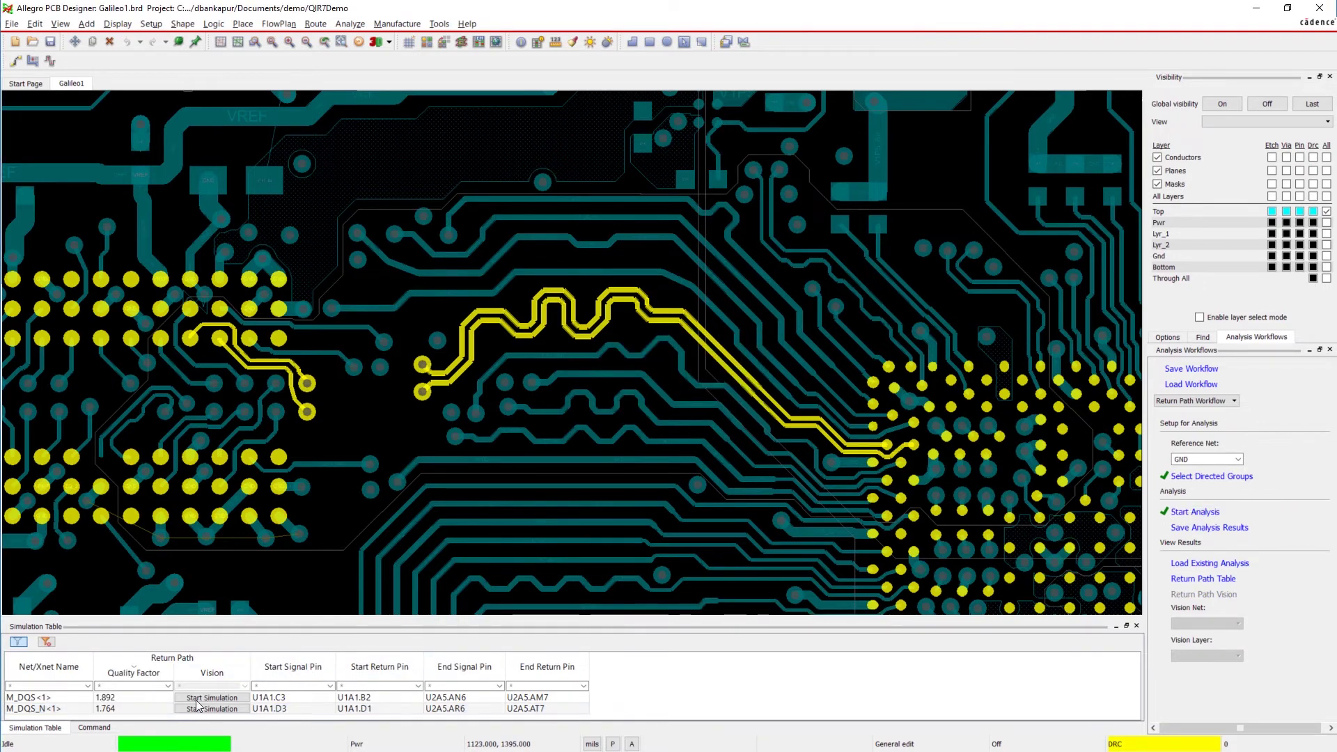
Simulate M_DQS_N<1> again and show its current density on the Pwr layer.
left_click(206, 707)
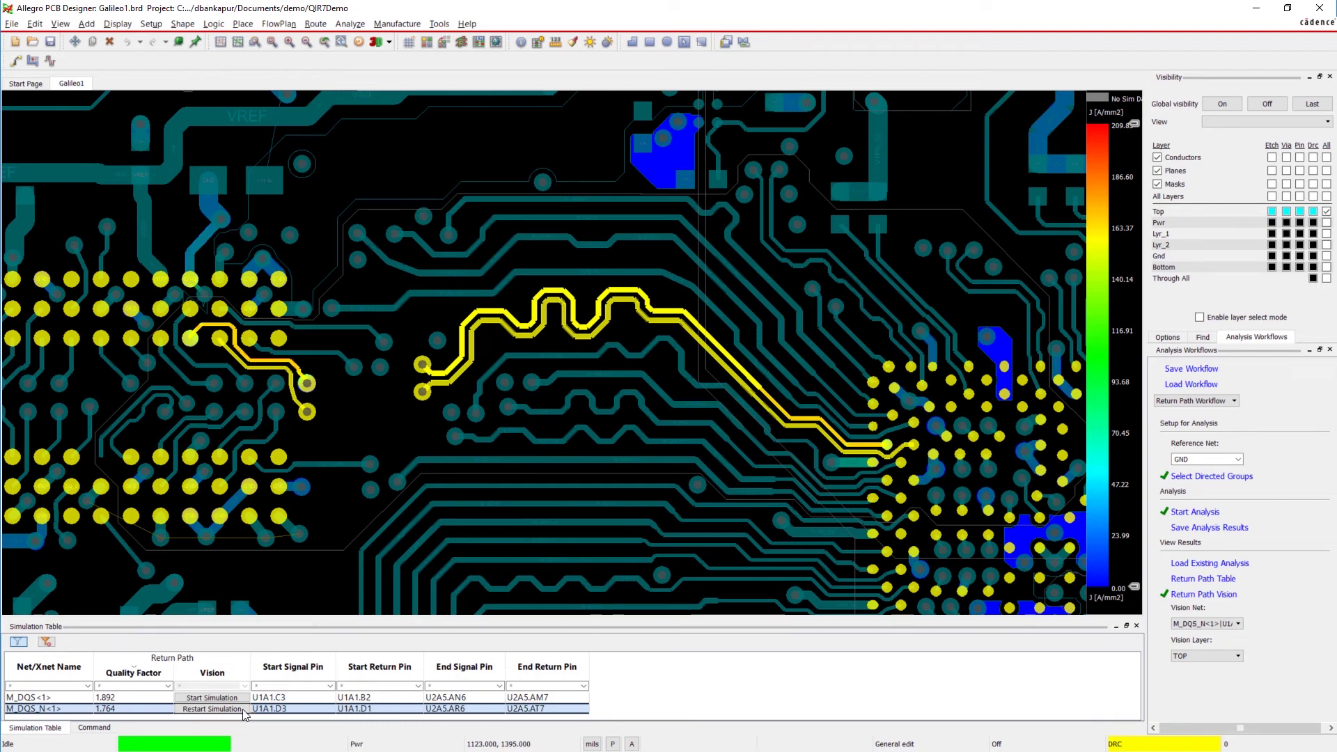
left_click(1207, 655)
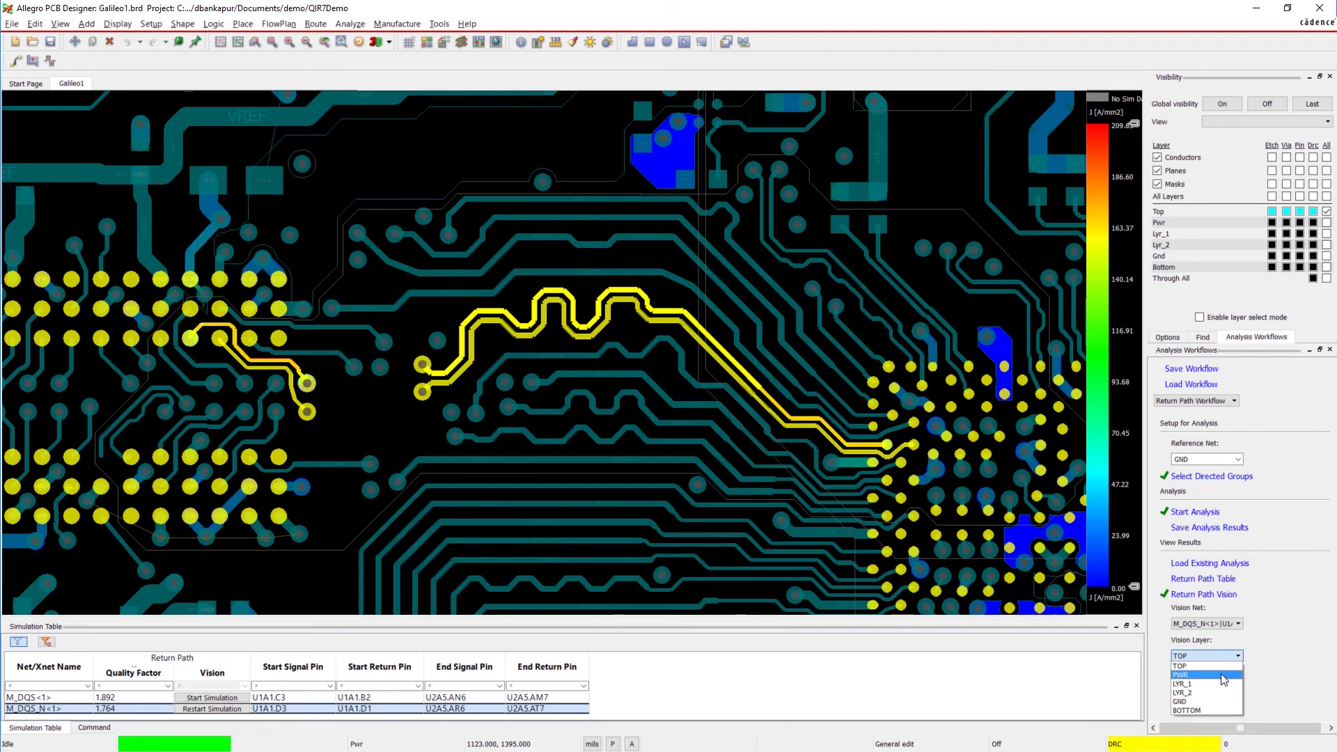
left_click(1202, 678)
left_click(1206, 656)
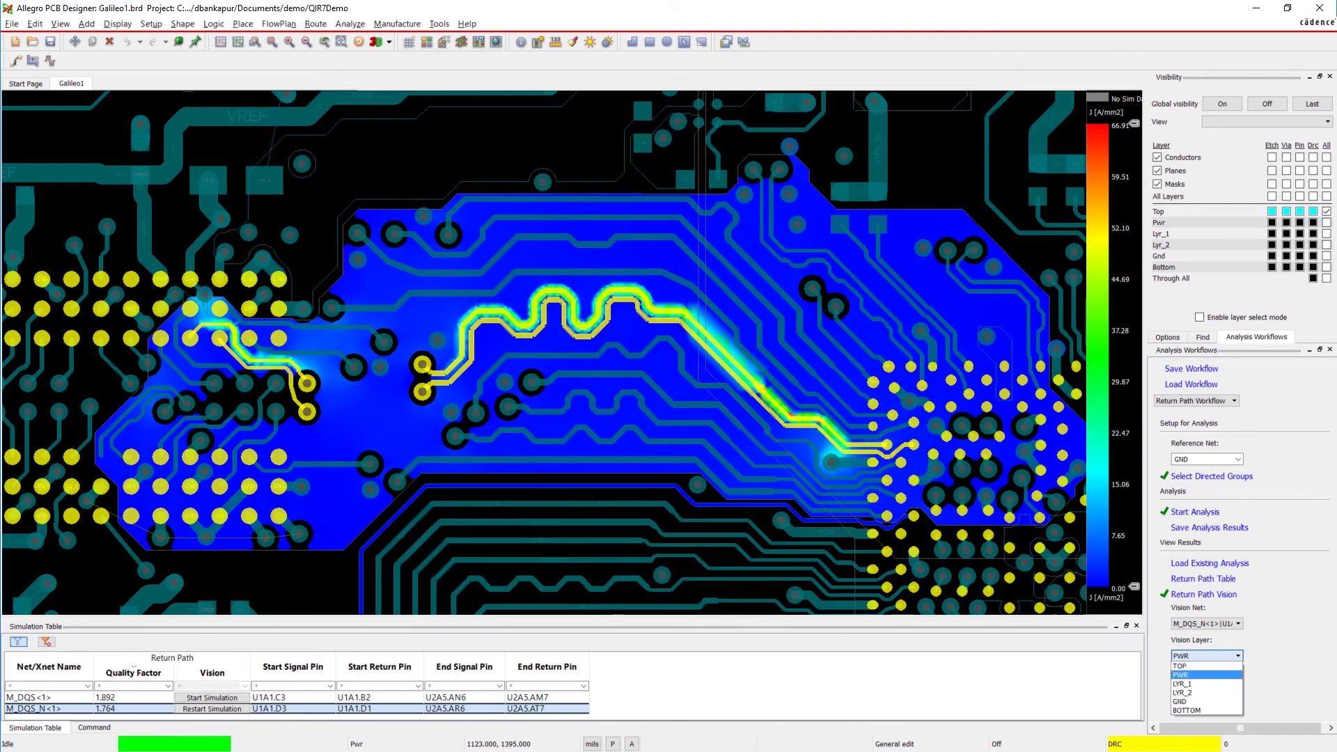